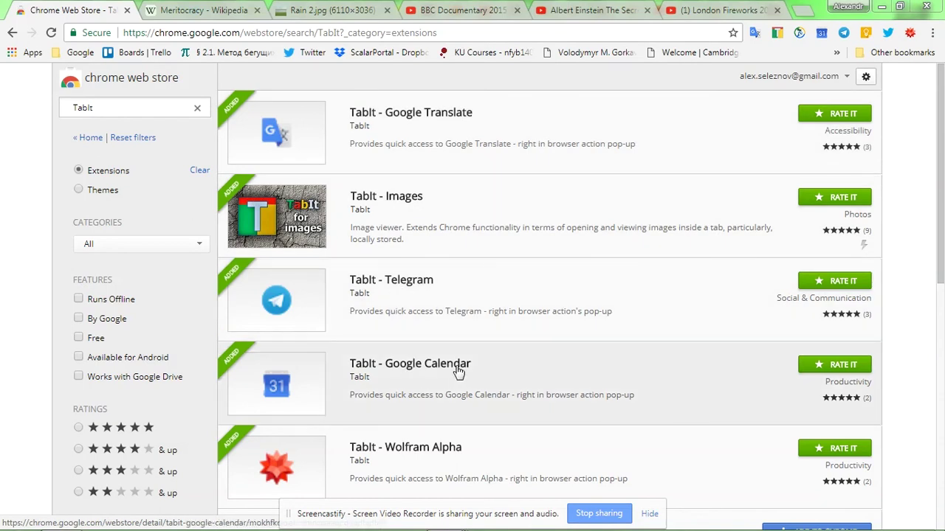
Step: Look over the TabIt extensions in the search results and read through the text held in the Google Translate pop-up
scroll(473, 428, "down", 5)
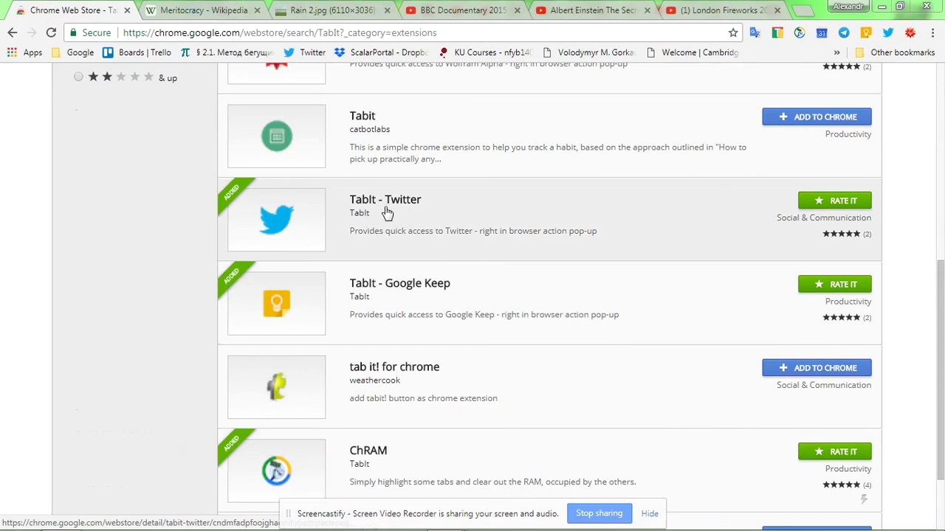
scroll(421, 212, "up", 5)
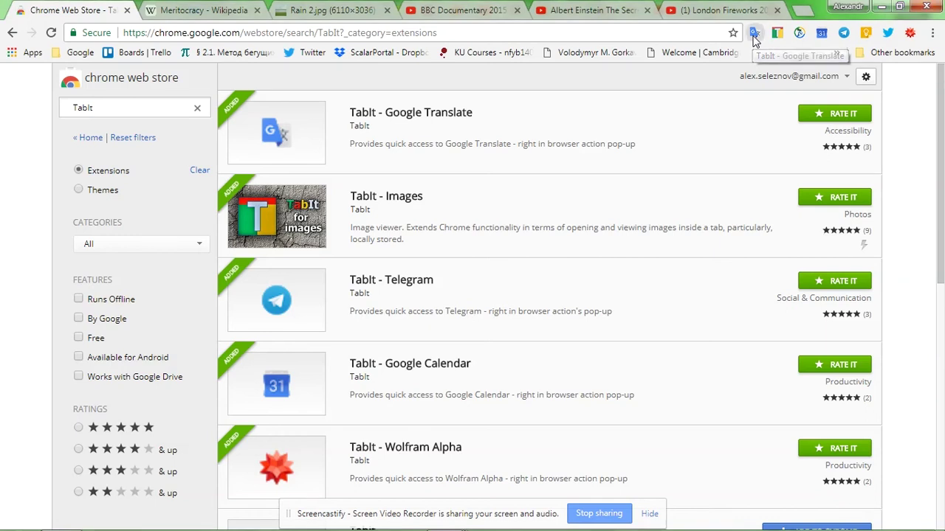
left_click(754, 34)
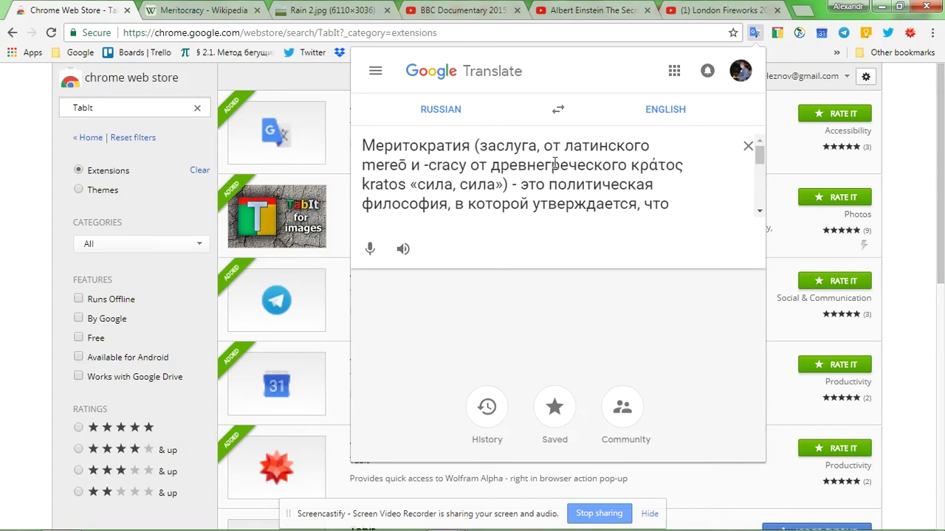
left_click(553, 158)
scroll(557, 156, "down", 3)
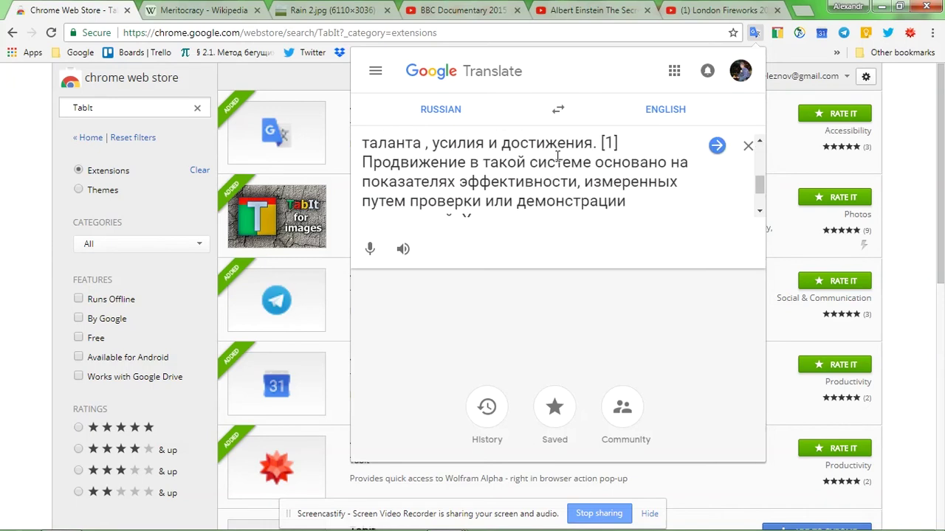
scroll(558, 156, "down", 2)
scroll(561, 167, "up", 5)
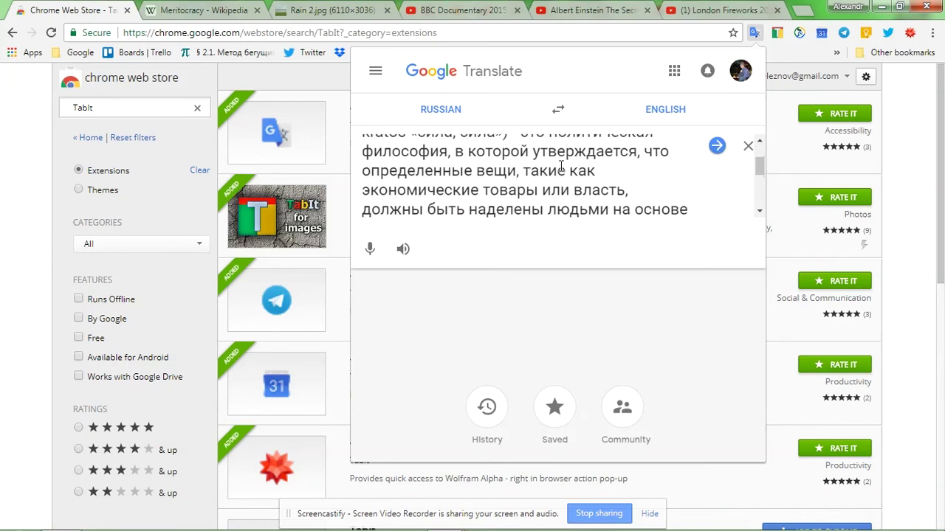
Step: Replace the Google Translate pop-up's source text with "Show you the changes", then close and reopen the pop-up
double_click(561, 159)
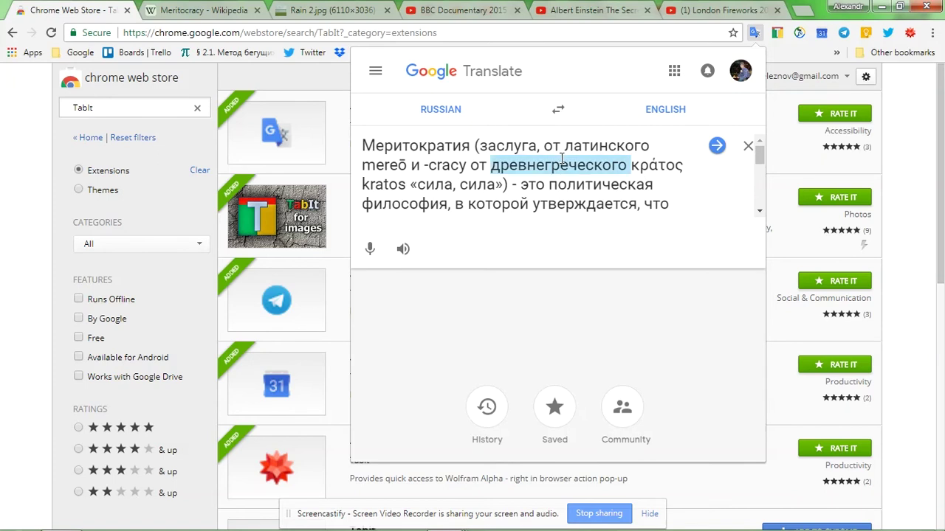
key("ctrl+a")
key("BackSpace")
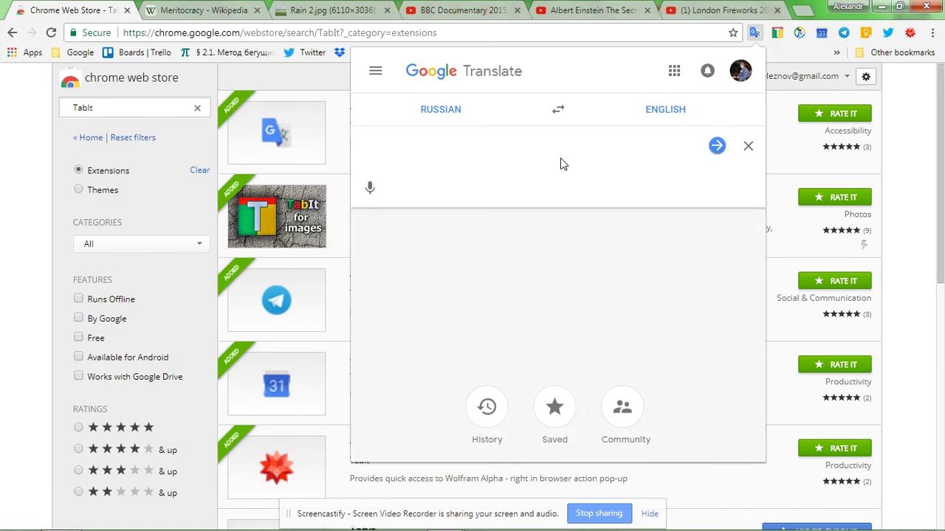
type("Show you ")
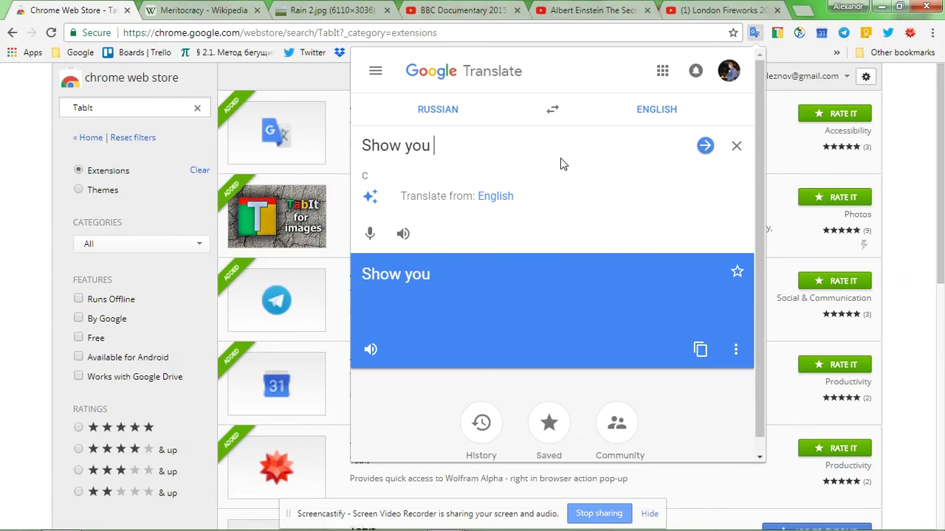
type("the chan")
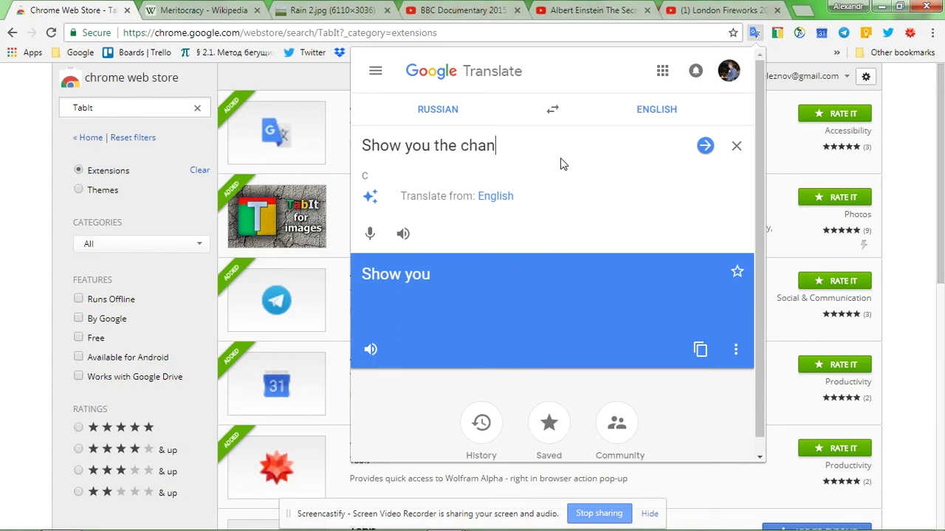
type("ges")
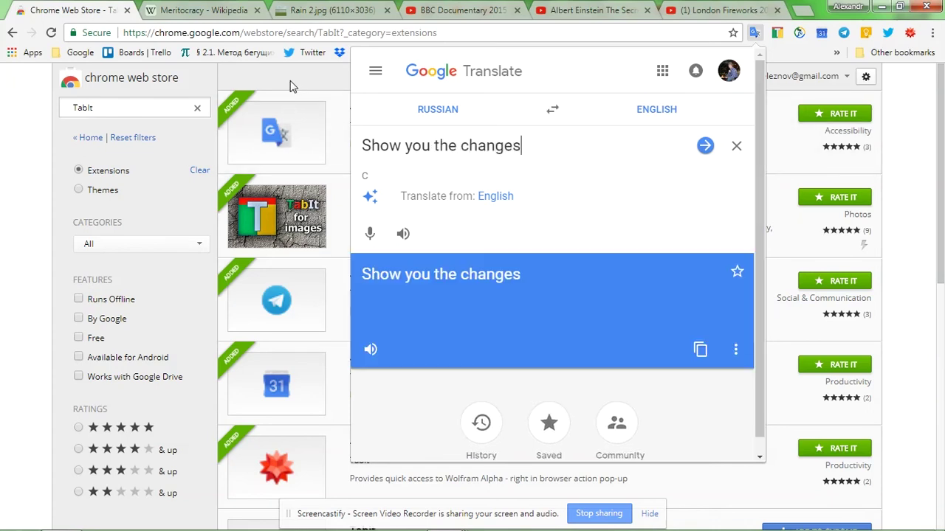
left_click(292, 86)
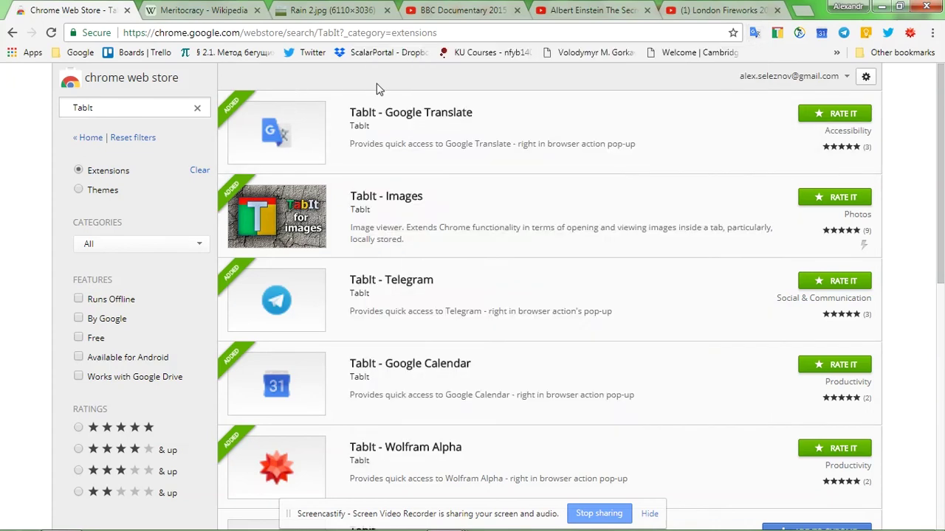
left_click(756, 34)
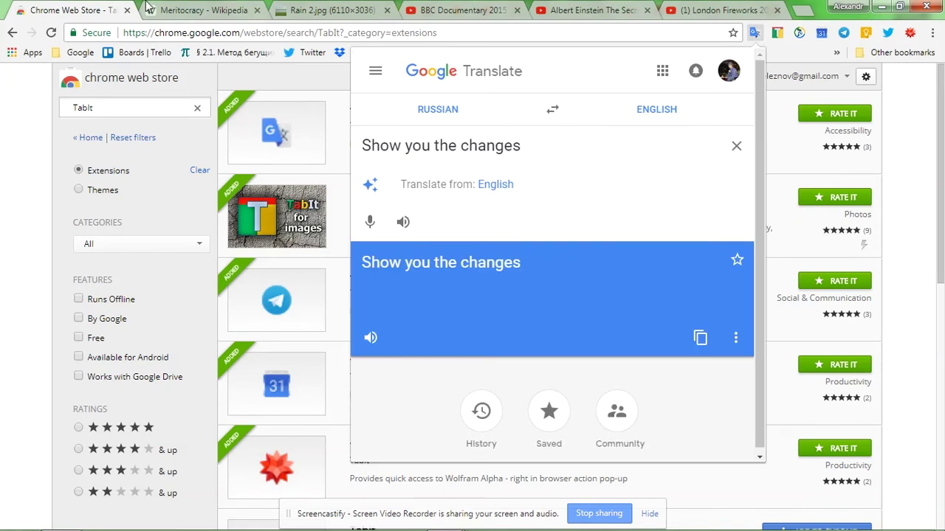
Step: Bring the introductory paragraph of the Wikipedia Meritocracy article into the Google Translate pop-up and read through it
left_click(183, 6)
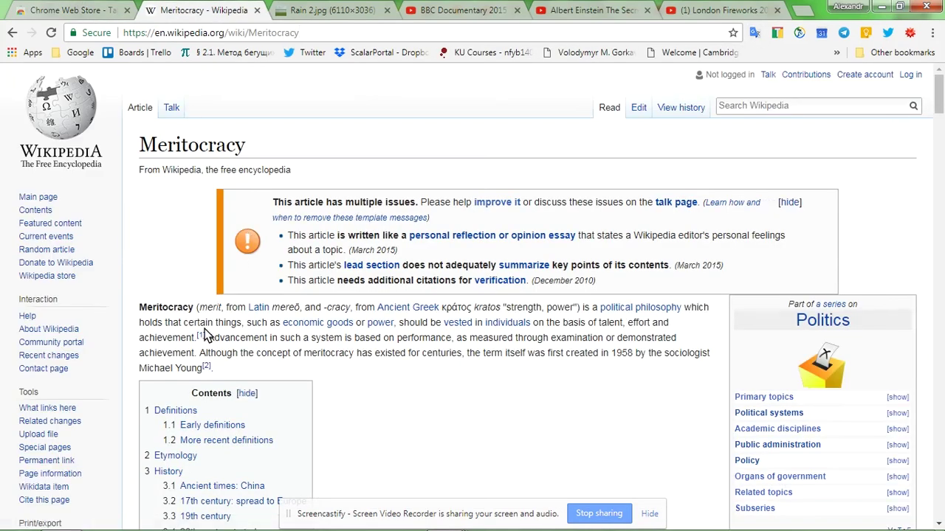
left_click_drag(140, 310, 226, 353)
right_click(238, 347)
left_click(251, 360)
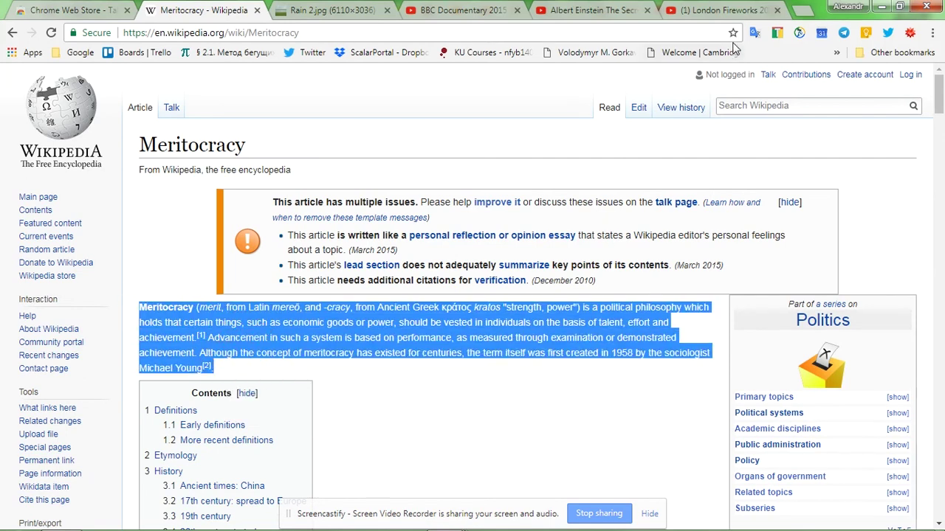
left_click(756, 33)
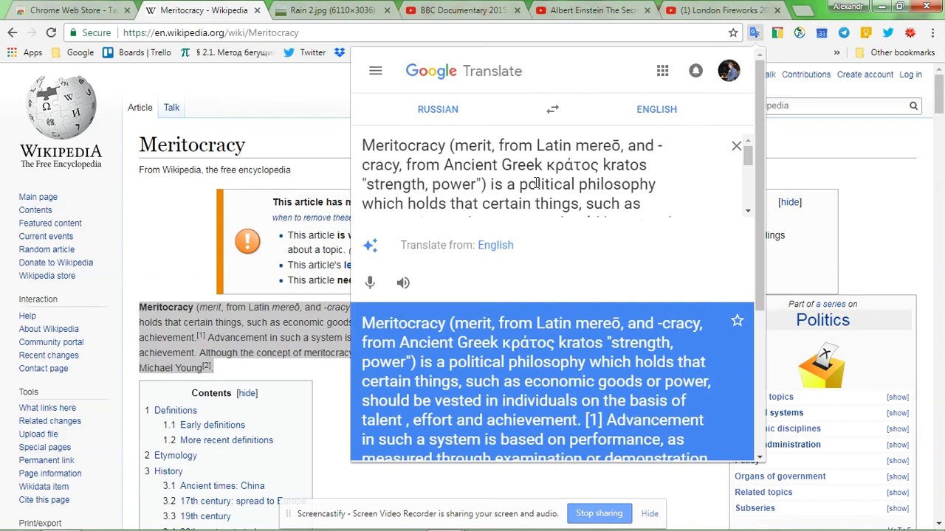
left_click(535, 181)
scroll(535, 180, "down", 5)
scroll(534, 181, "up", 5)
Step: Return to the Chrome Web Store tab and view the pinned Reed channel in the Telegram extension's pop-up
left_click(111, 12)
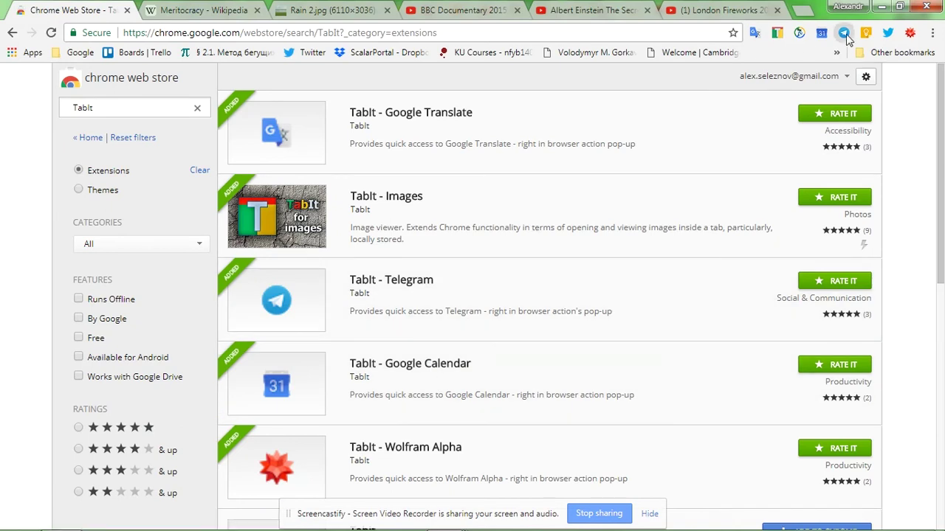
left_click(845, 33)
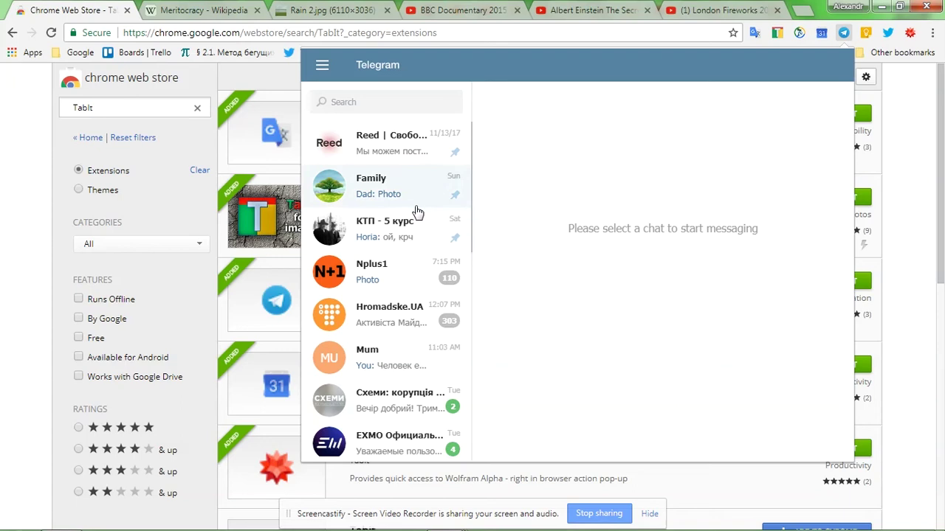
scroll(417, 220, "down", 1)
scroll(416, 217, "up", 1)
left_click(375, 152)
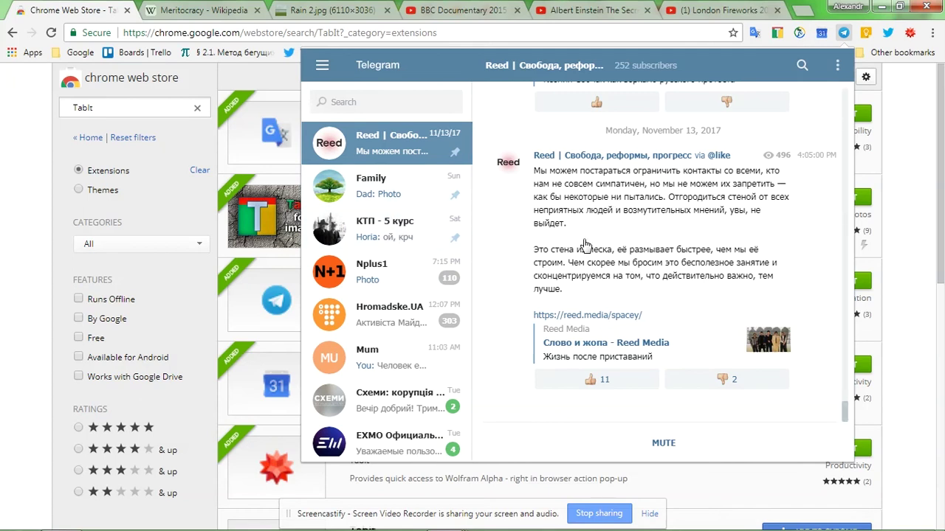
left_click(264, 82)
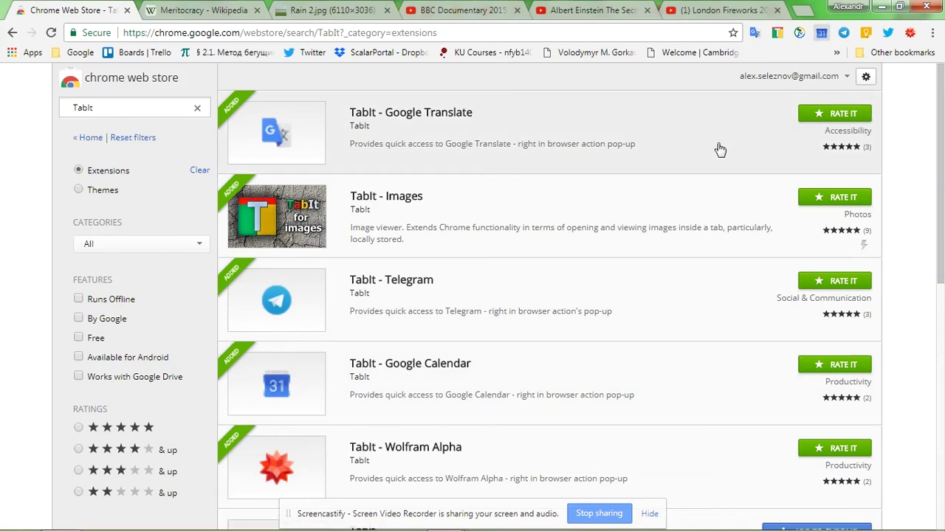
Step: In the Google Calendar pop-up, rename the 4 Apr 2018 event "Shoot a video on TabIt - Images" to "Shoot a video on TabIt, sth" and save it
key("ctrl+shift+c")
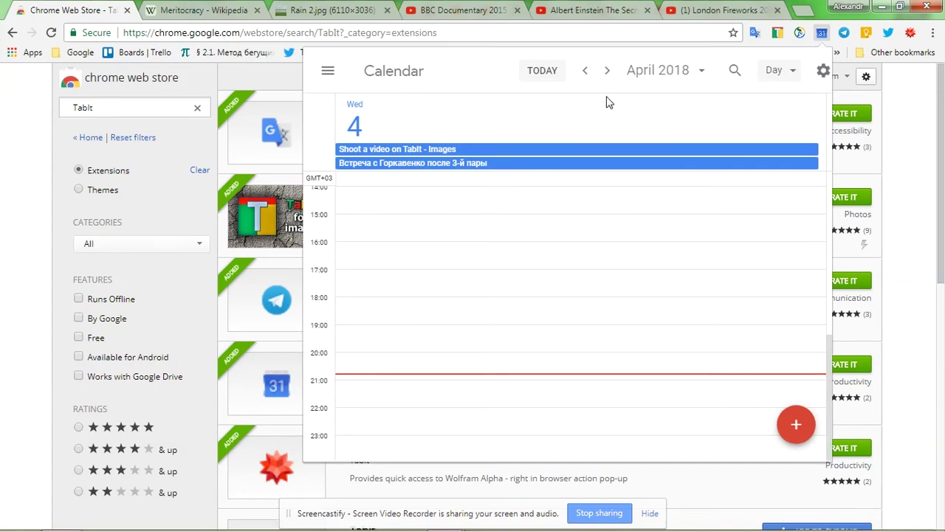
left_click(419, 151)
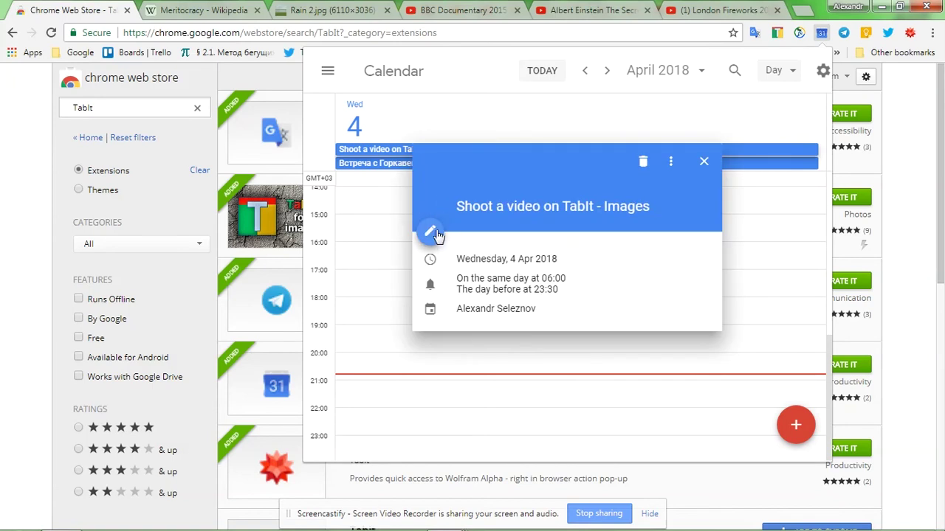
left_click(432, 234)
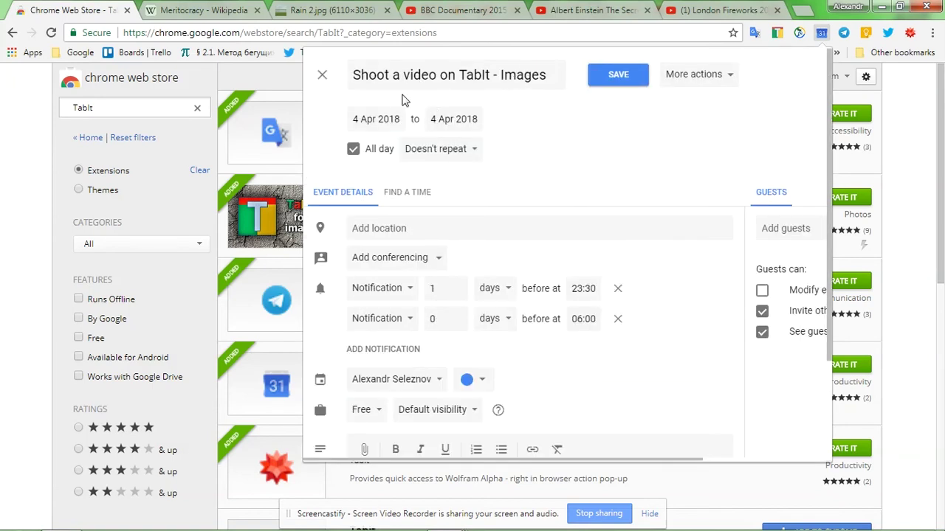
left_click(493, 78)
left_click_drag(493, 78, 604, 89)
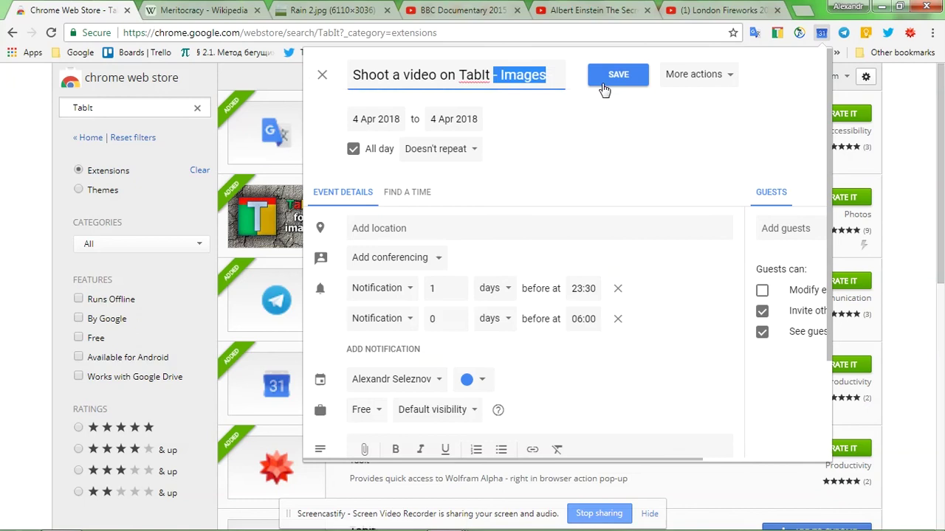
key("BackSpace")
key("BackSpace")
type(", sth")
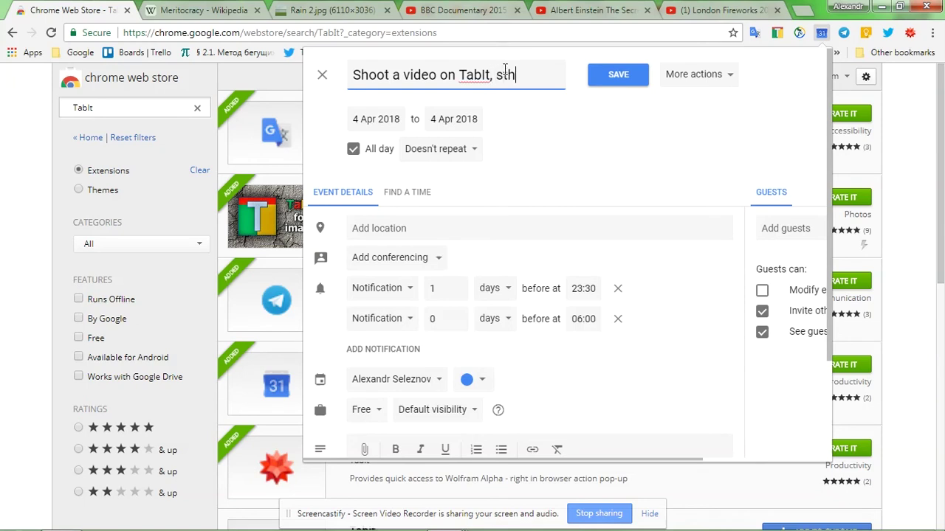
left_click(627, 78)
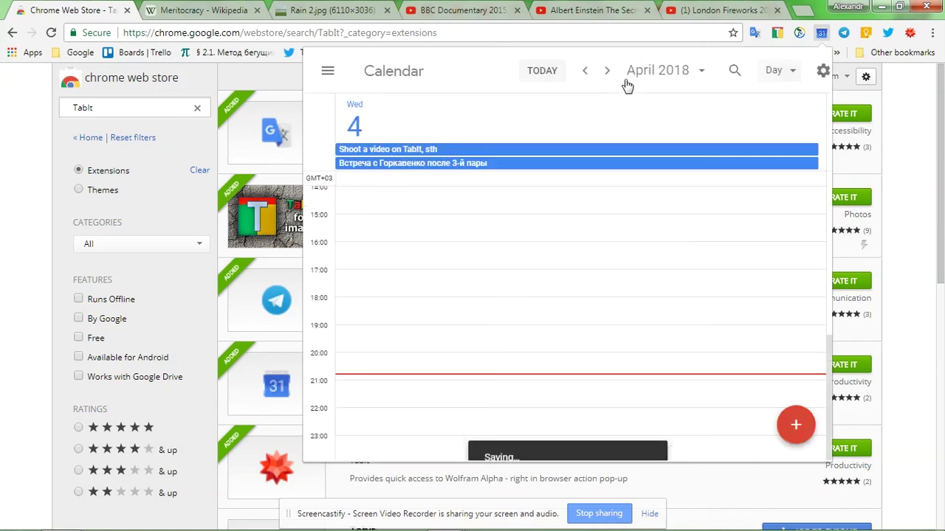
Step: View 30 March 2018 in the calendar without adding an event, and return to today before closing the pop-up
left_click(327, 71)
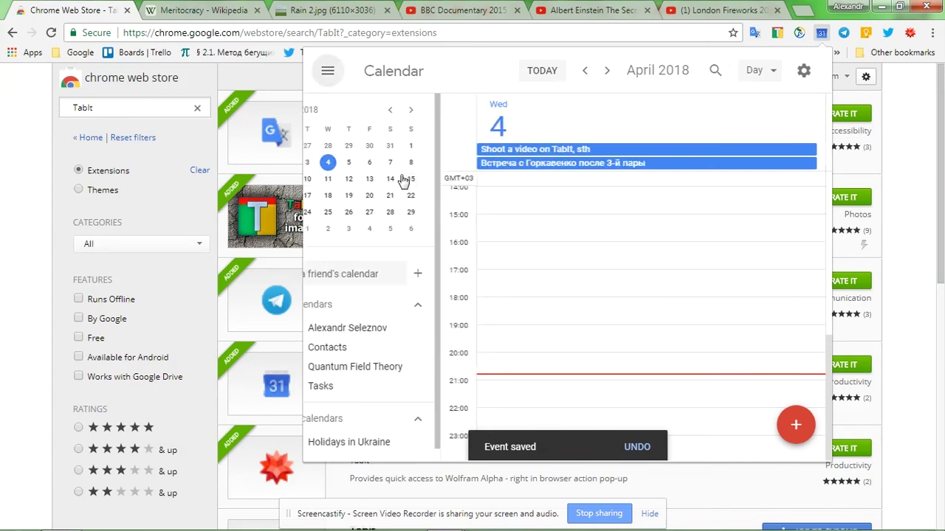
left_click(408, 144)
left_click(583, 147)
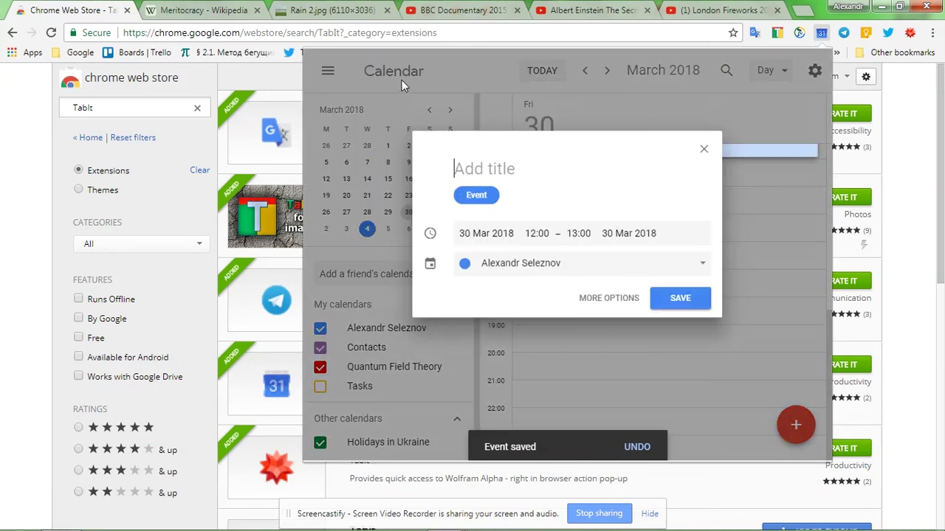
left_click(703, 151)
left_click(328, 71)
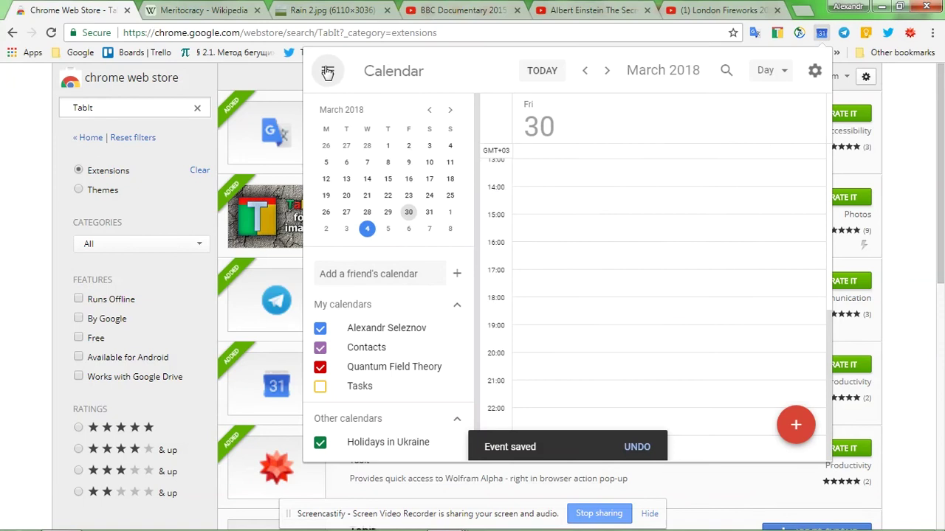
left_click(542, 71)
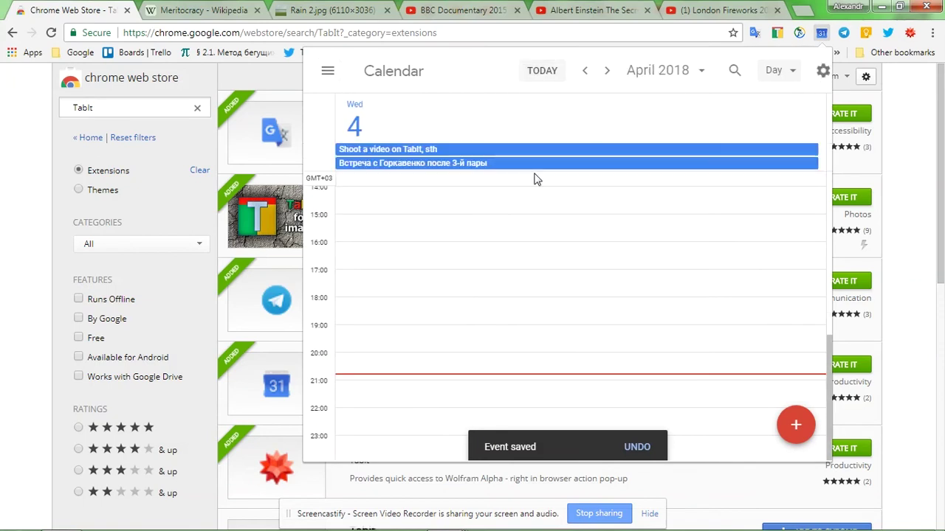
left_click(280, 89)
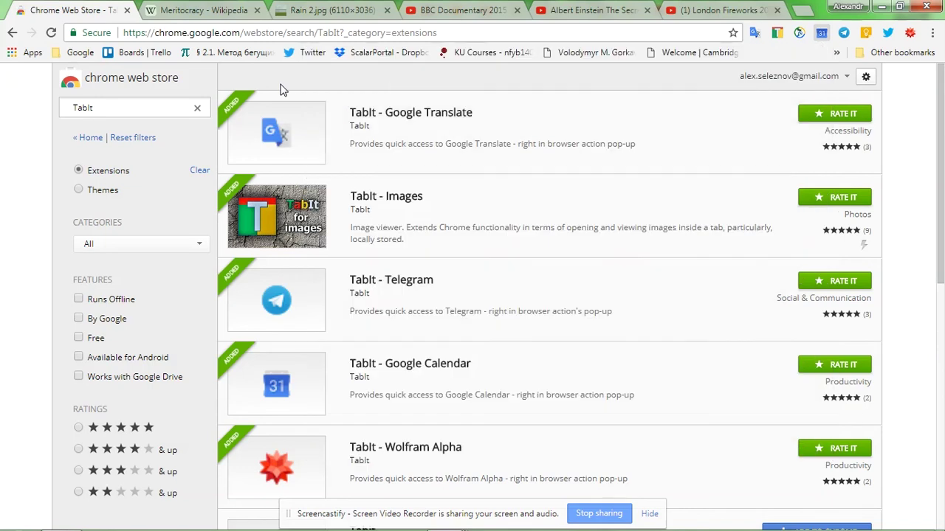
Step: Ask "What is a speed of light?" in the Wolfram Alpha extension's pop-up and look through the results
scroll(380, 314, "down", 1)
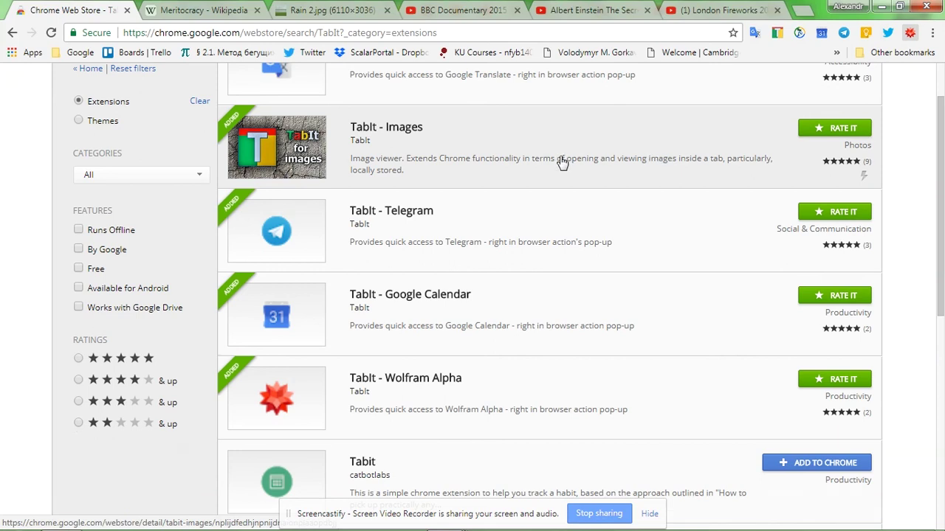
key("alt+shift+w")
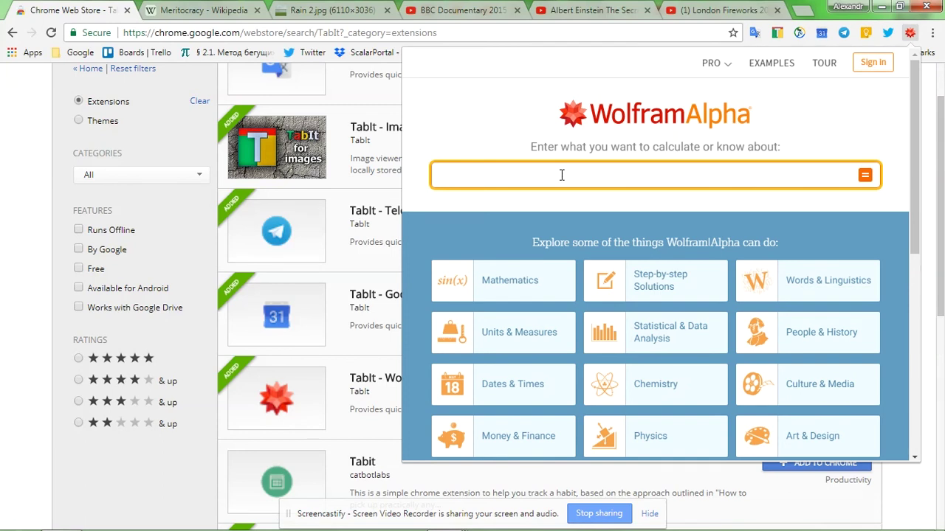
type("hat is a spee")
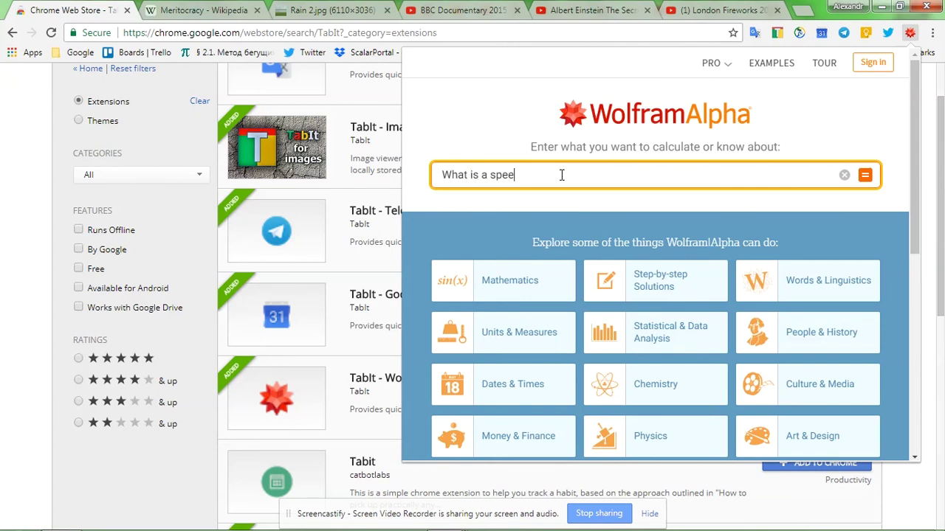
type("ght?")
key("Return")
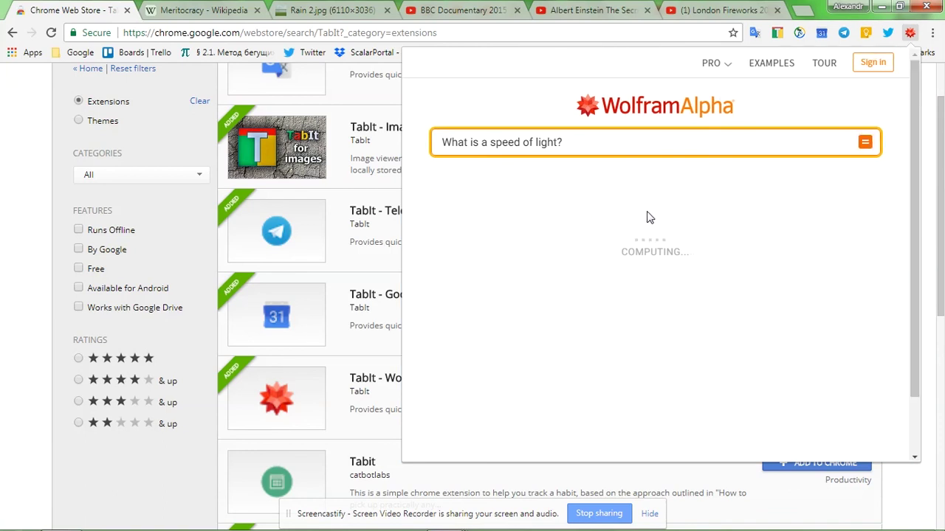
scroll(554, 259, "down", 4)
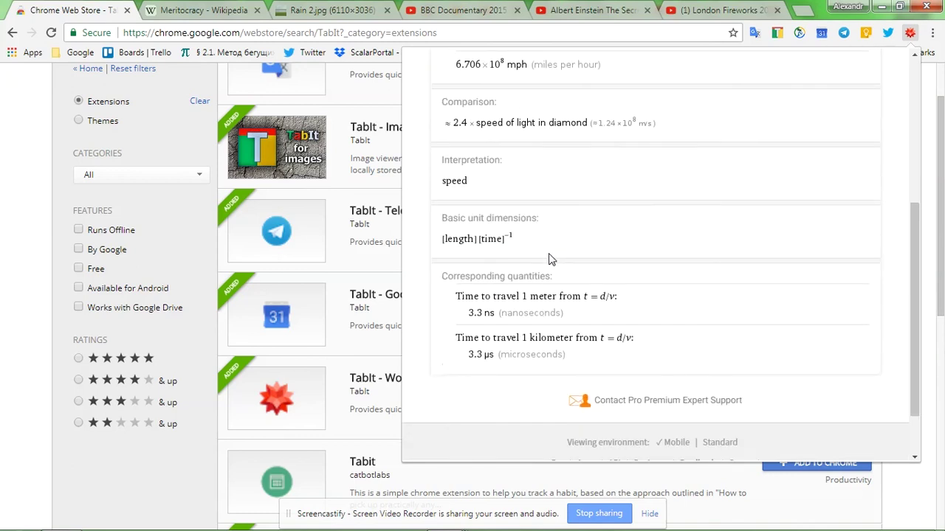
Step: Finish viewing the Wolfram Alpha results, close the pop-up and look through the TabIt extension listings down to Twitter and Google Keep
scroll(550, 259, "down", 1)
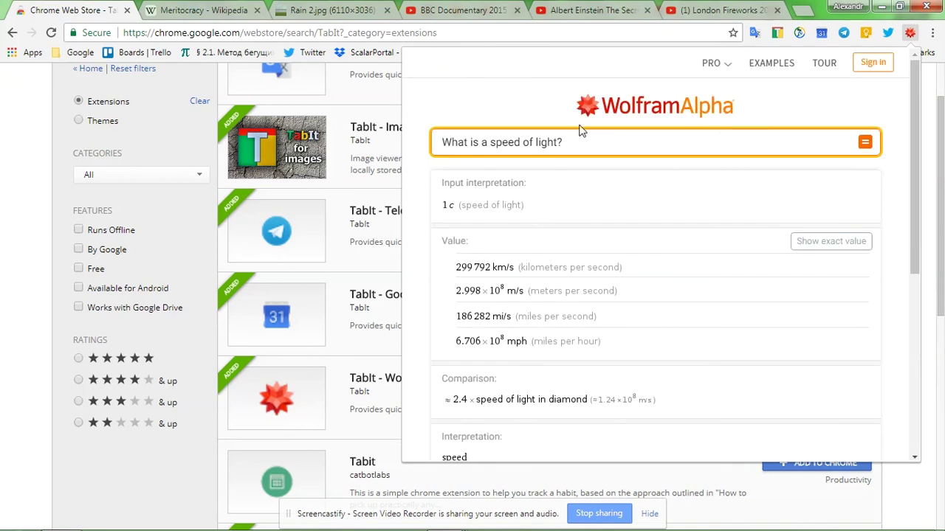
left_click(104, 246)
scroll(419, 309, "down", 3)
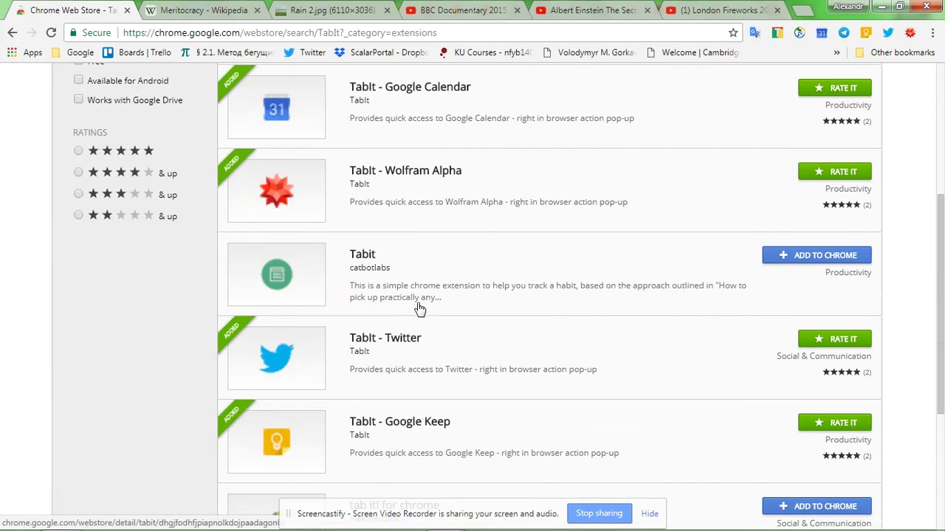
scroll(419, 308, "down", 3)
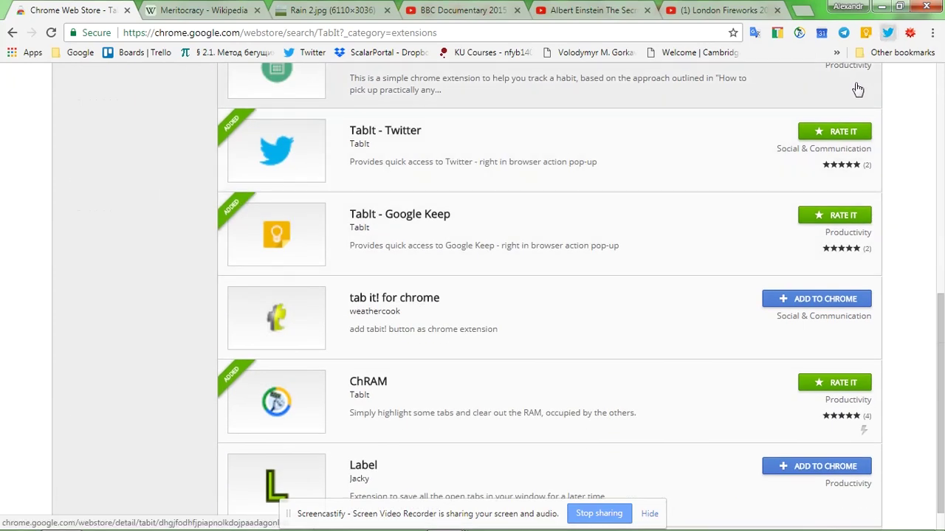
Step: Open the TabIt - Twitter extension's pop-up and browse the tweets in the home timeline
left_click(887, 32)
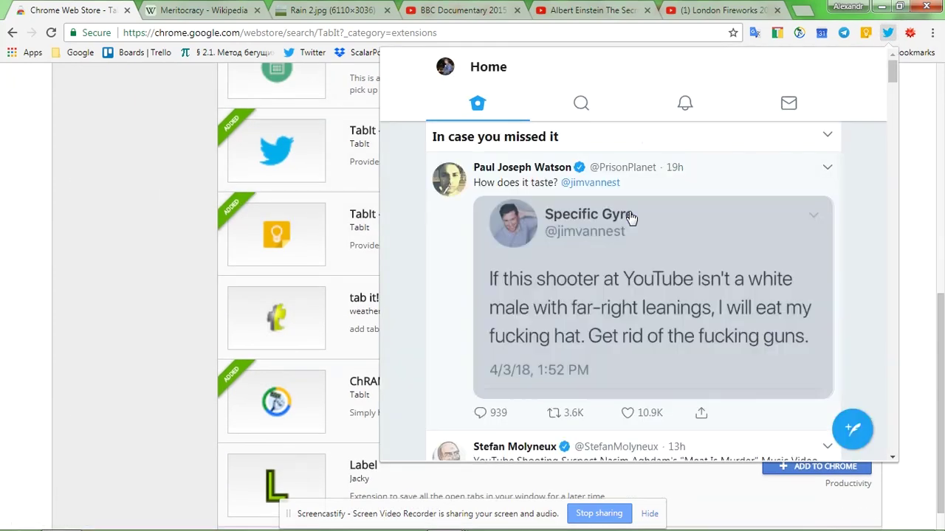
scroll(627, 210, "down", 5)
scroll(626, 212, "up", 5)
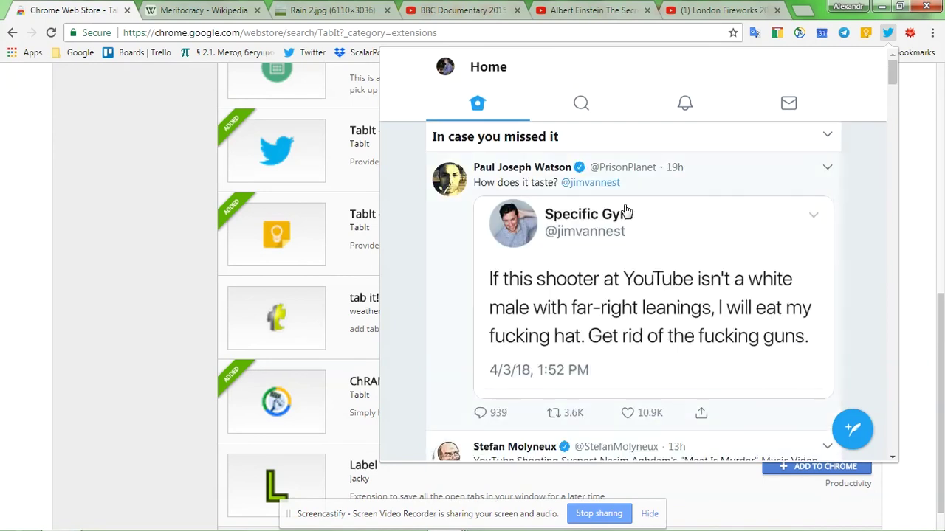
scroll(596, 175, "down", 5)
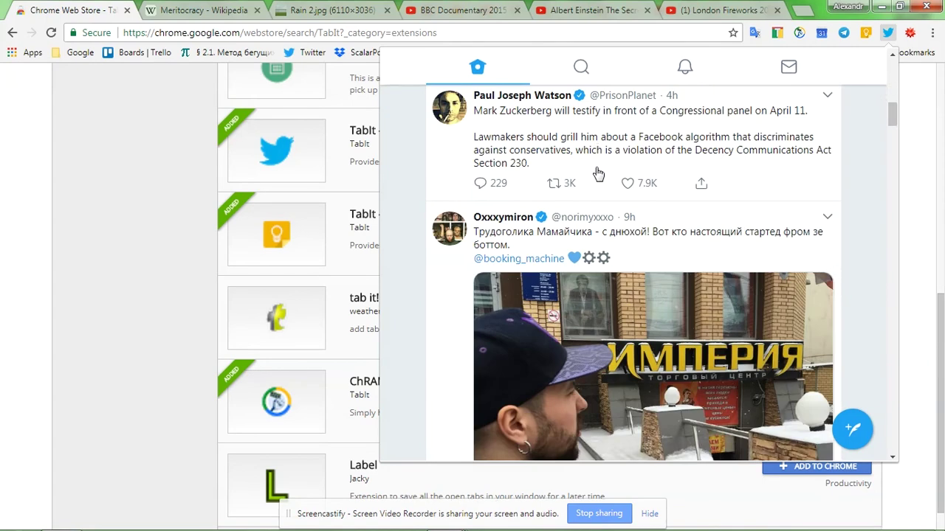
scroll(579, 125, "up", 5)
Step: View Twitter's trends, notifications and direct messages in the pop-up, and return to the home timeline
left_click(582, 104)
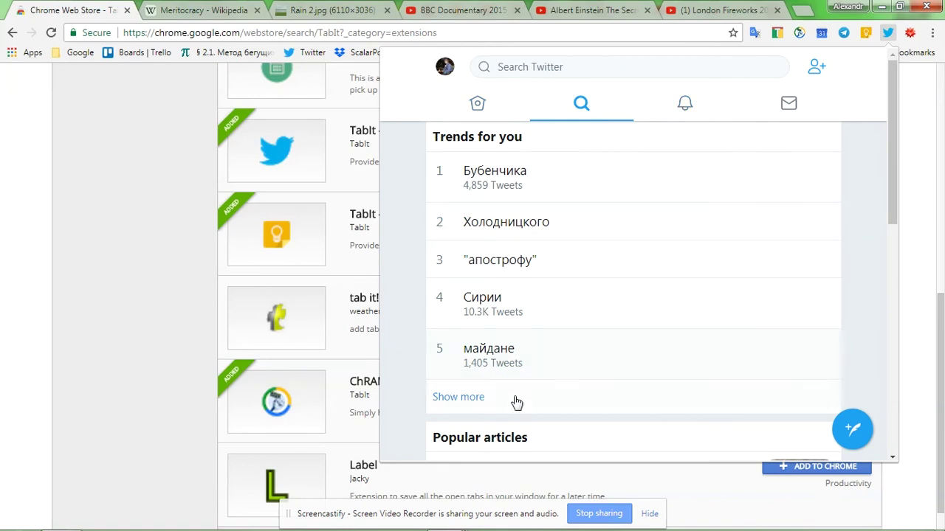
left_click(684, 104)
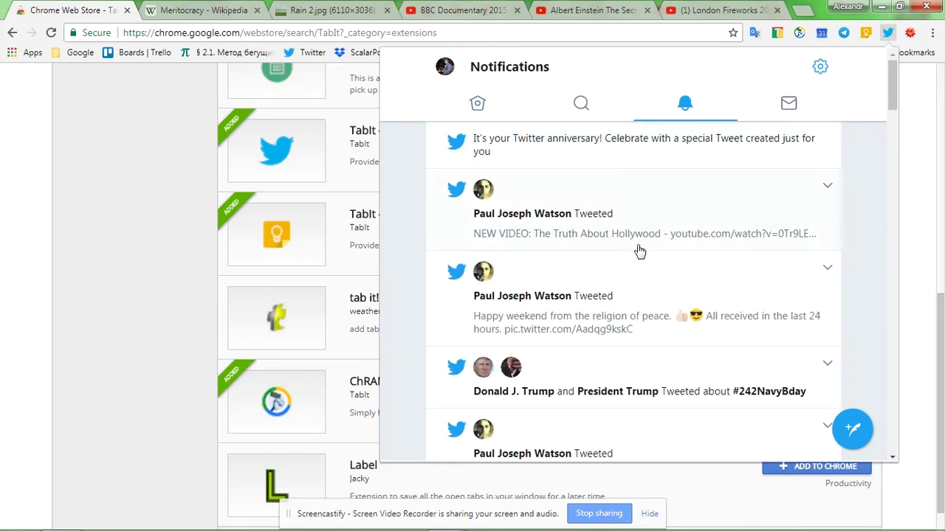
left_click(789, 103)
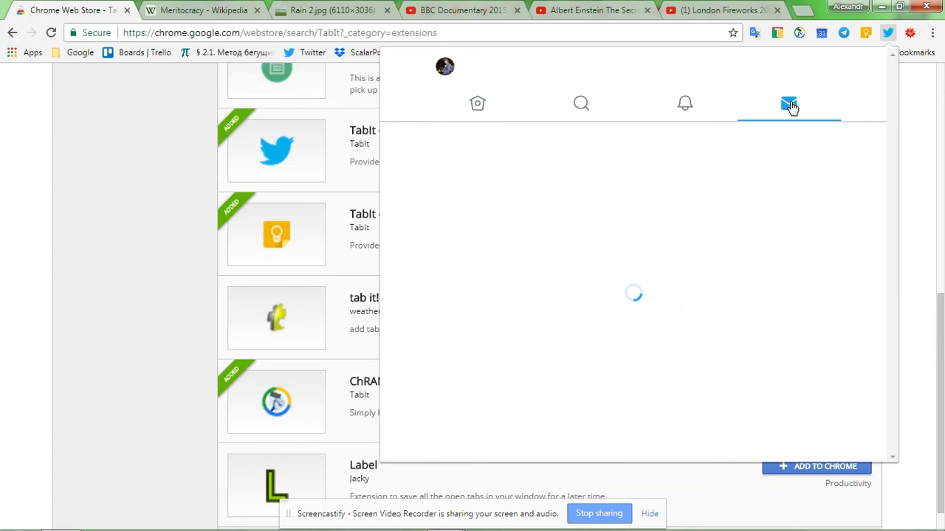
left_click(478, 104)
Step: Post a new tweet reading "Tweet sth." from the Twitter pop-up and close the pop-up
left_click(849, 429)
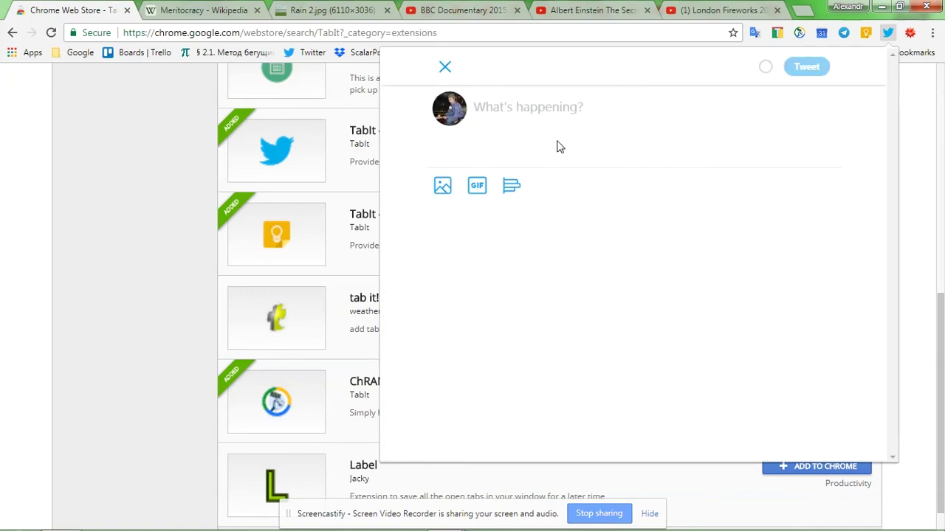
type("Tweet sth.")
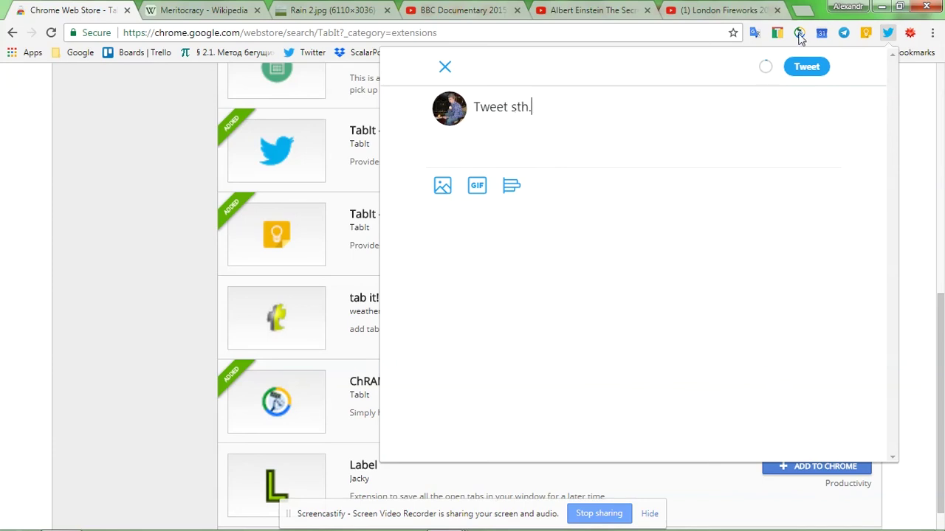
left_click(800, 66)
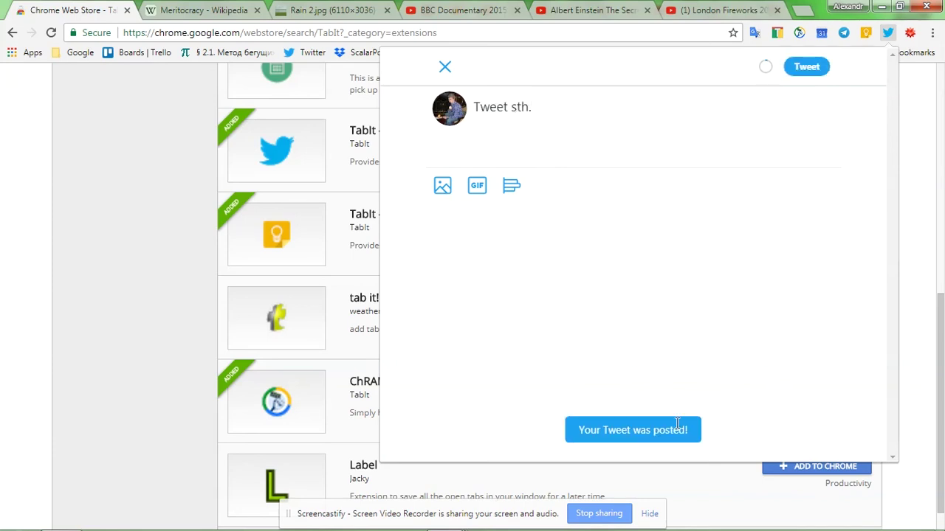
left_click(21, 174)
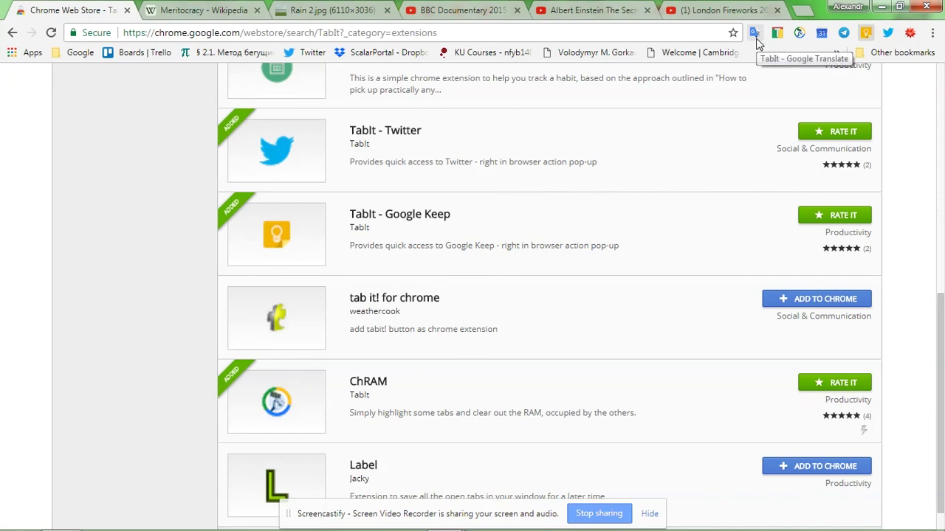
Step: In the TabIt - Google Keep pop-up, change the colour of the "Addit" note to light blue and close the note
left_click(866, 33)
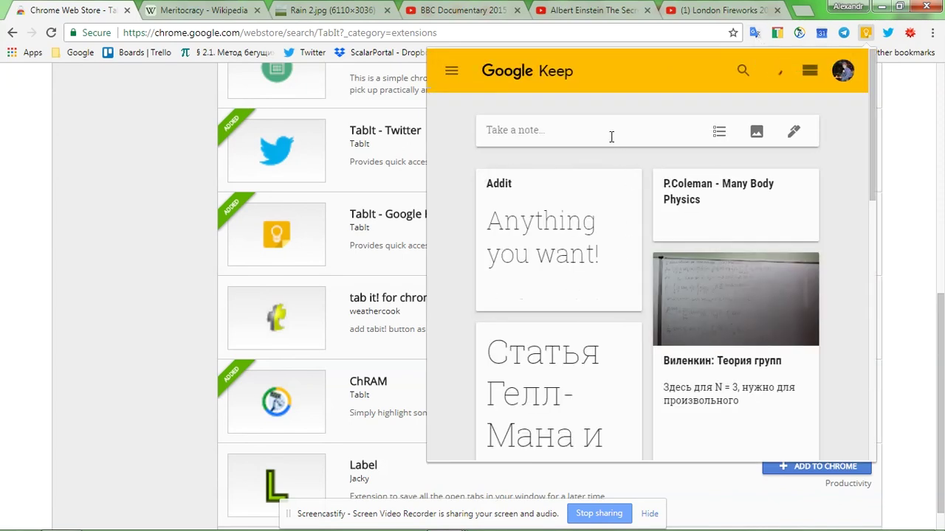
left_click(506, 211)
mouse_move(526, 240)
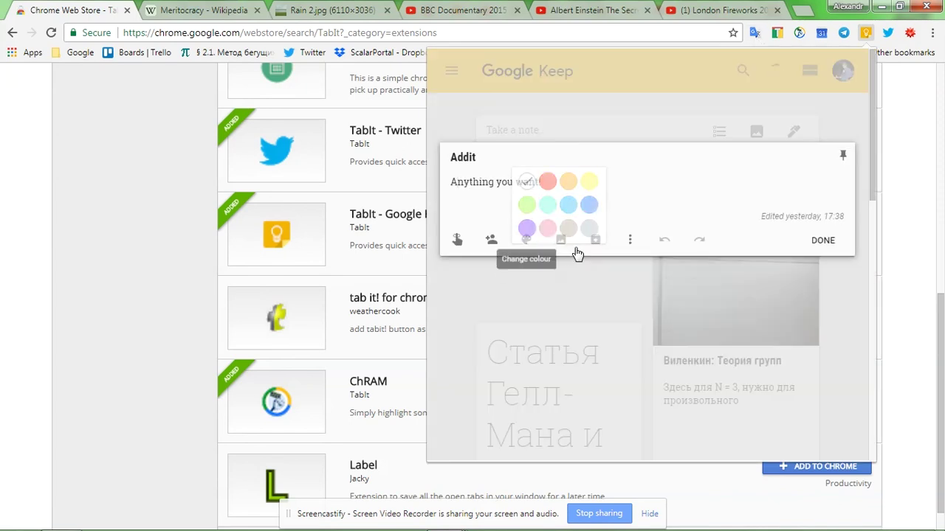
left_click(567, 205)
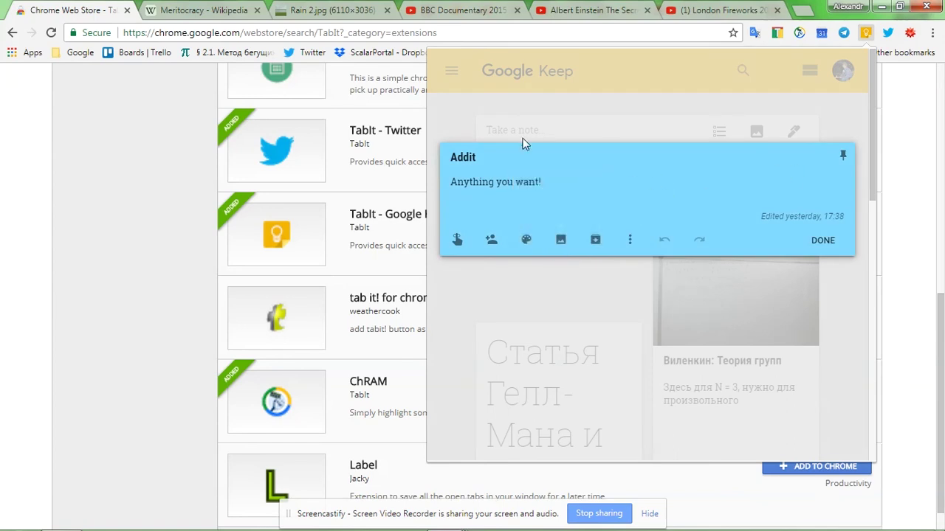
left_click(455, 126)
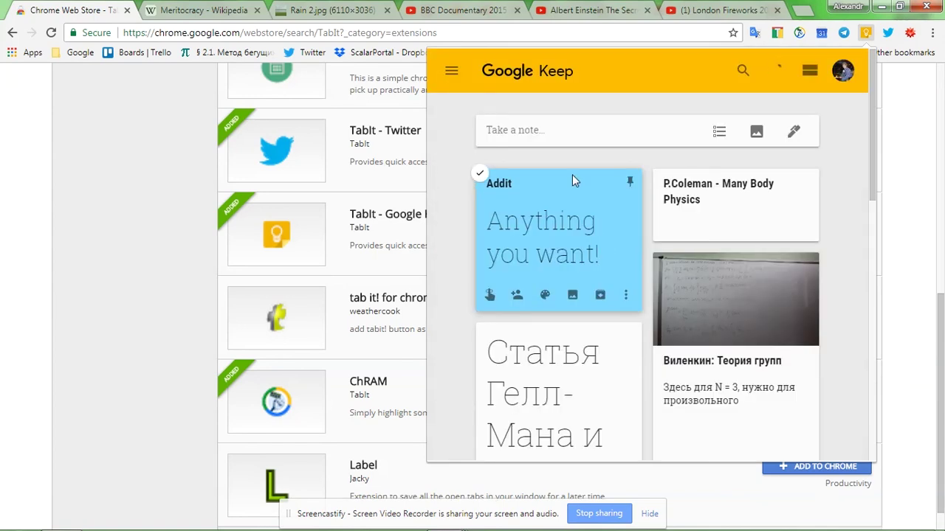
Step: Glance at Google Keep's main menu, and close the pop-up to return to the start of the TabIt search results
left_click(452, 70)
left_click(510, 130)
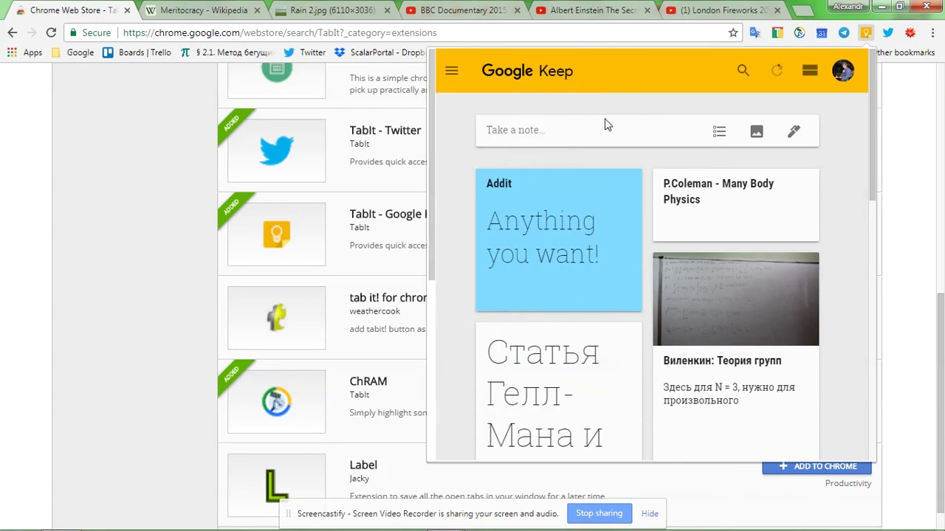
left_click(29, 179)
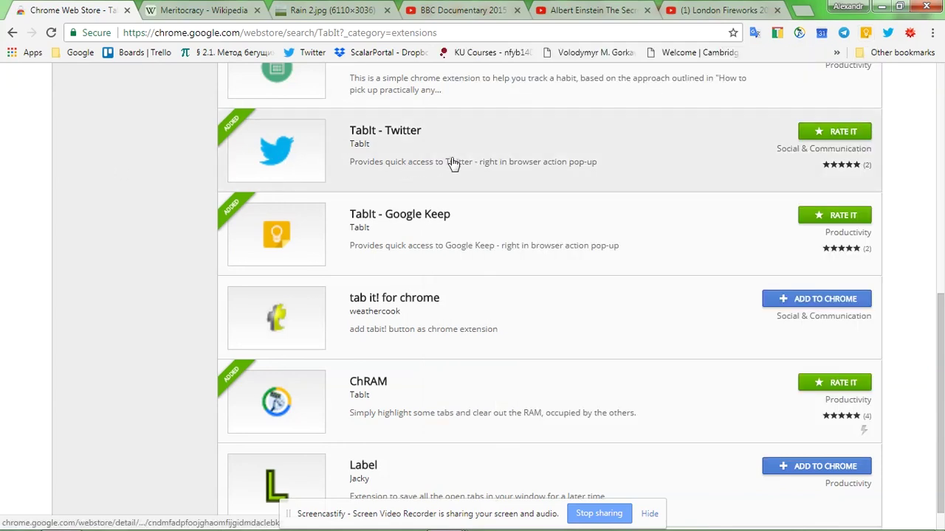
scroll(454, 162, "up", 5)
scroll(454, 162, "up", 2)
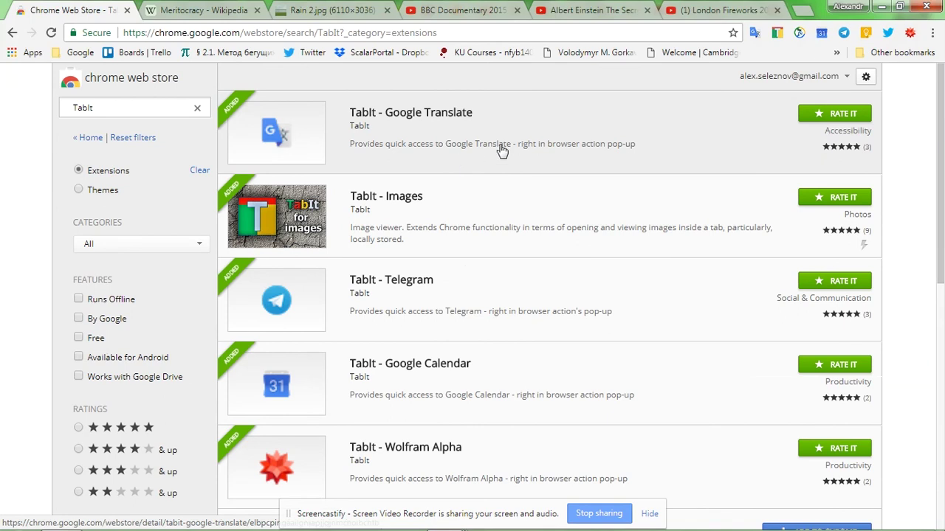